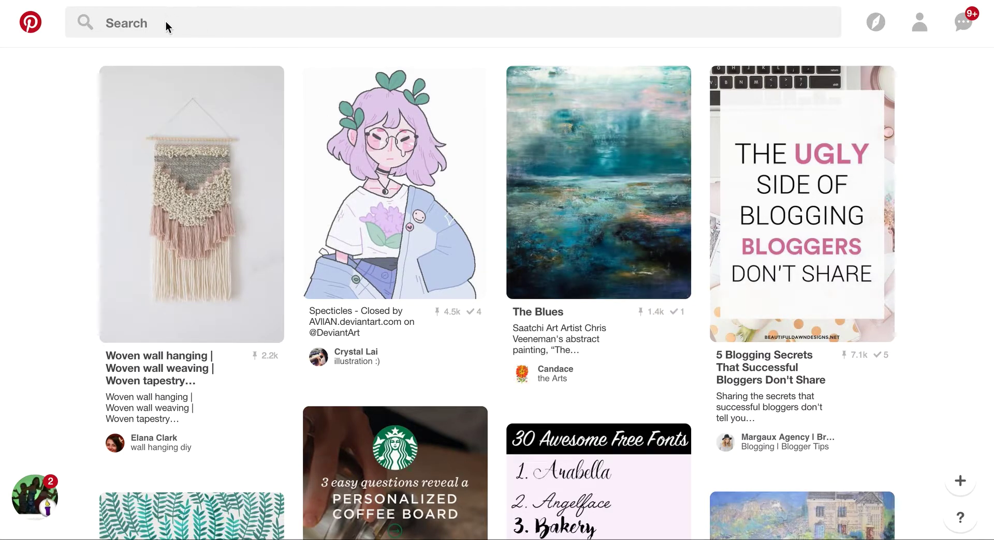
# Enter "travel to it" as the search text and review the suggested keywords
pyautogui.click(157, 23)
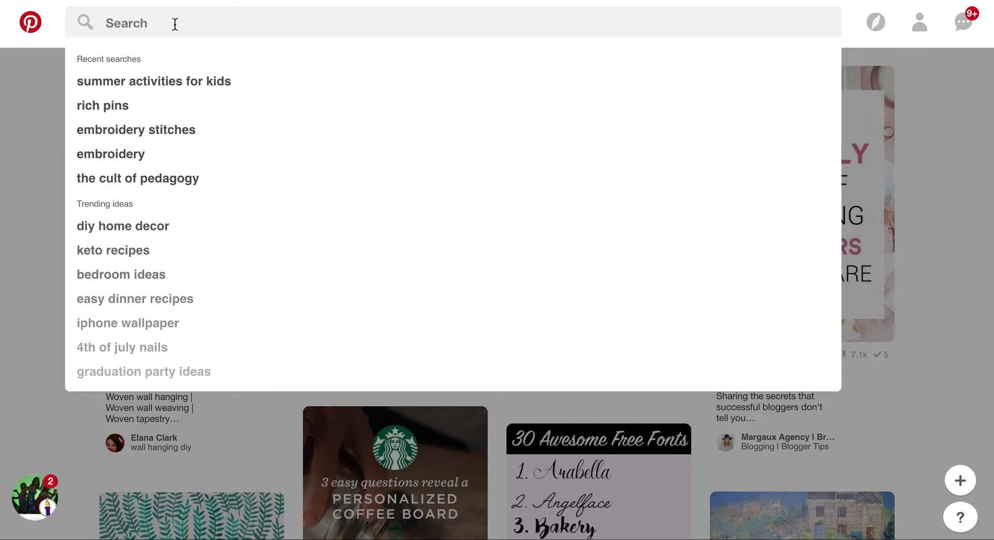
pyautogui.write('travel to')
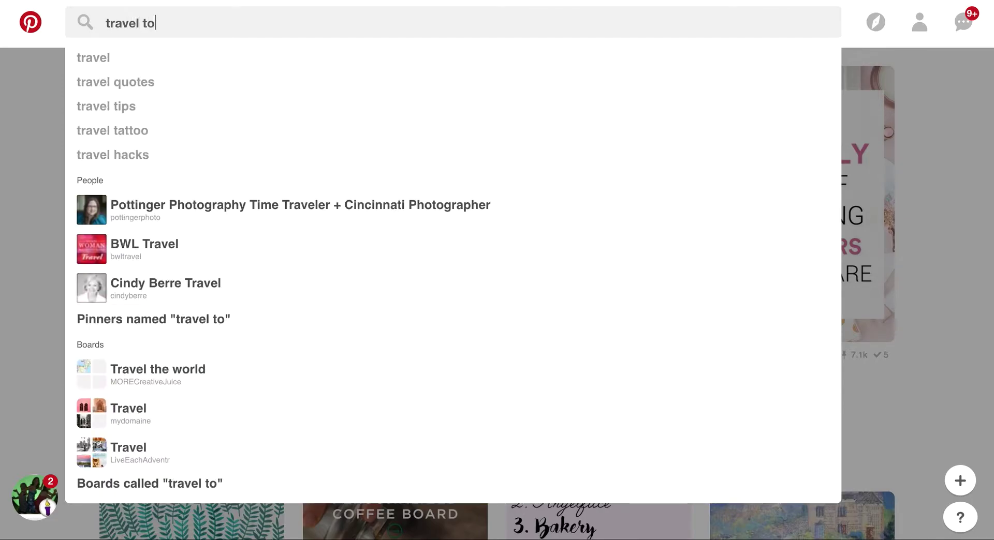
pyautogui.write(' it')
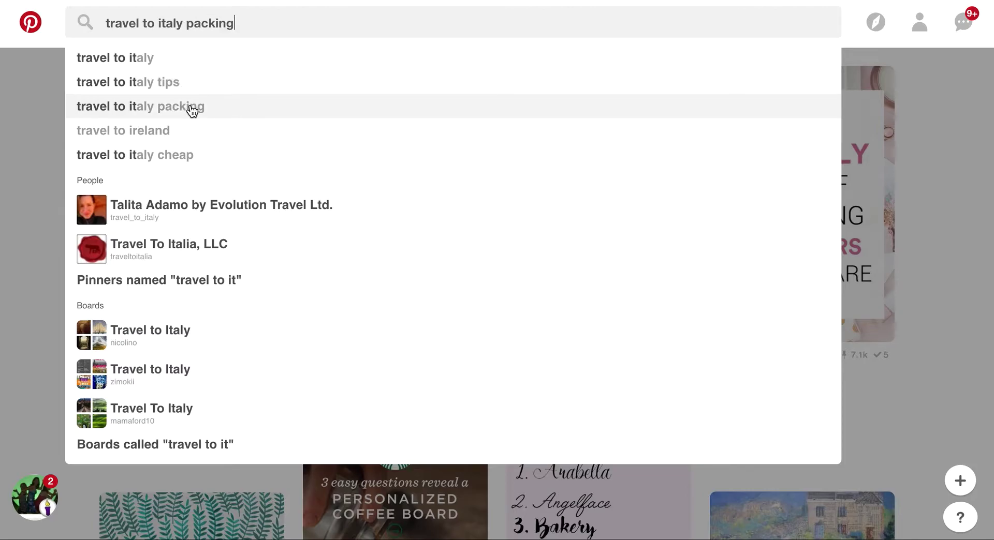
# Replace the search text with "italian" and go through the suggested keyword phrases
pyautogui.tripleClick(190, 23)
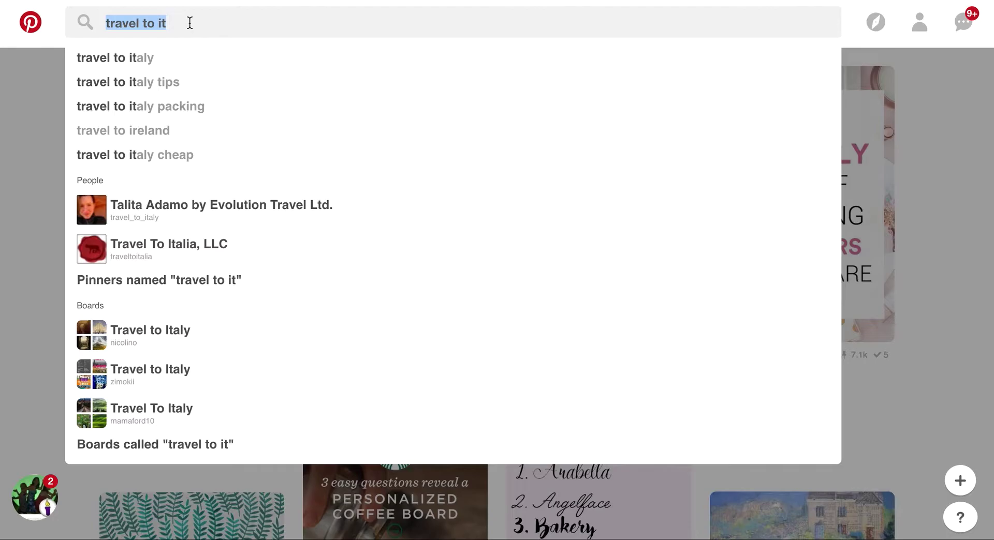
pyautogui.write('italian')
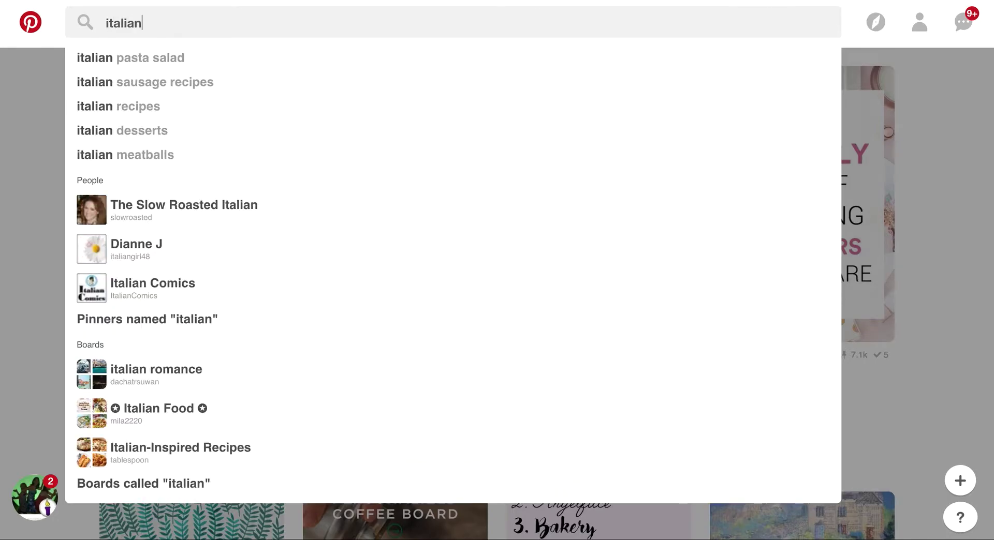
pyautogui.press('Down')
pyautogui.press('Down')
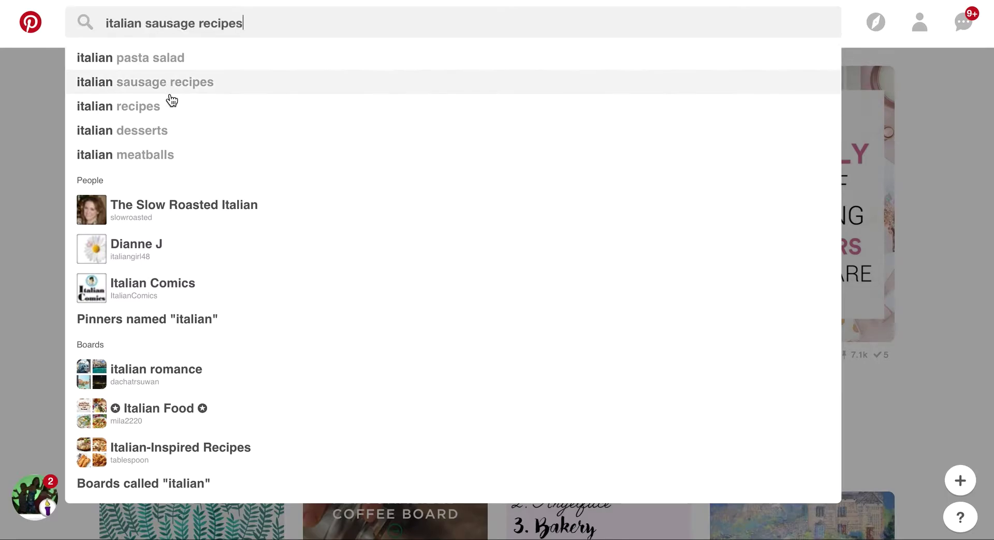
pyautogui.press('Down')
pyautogui.press('Down')
pyautogui.press('Up')
pyautogui.press('Up')
pyautogui.press('Up')
pyautogui.press('Up')
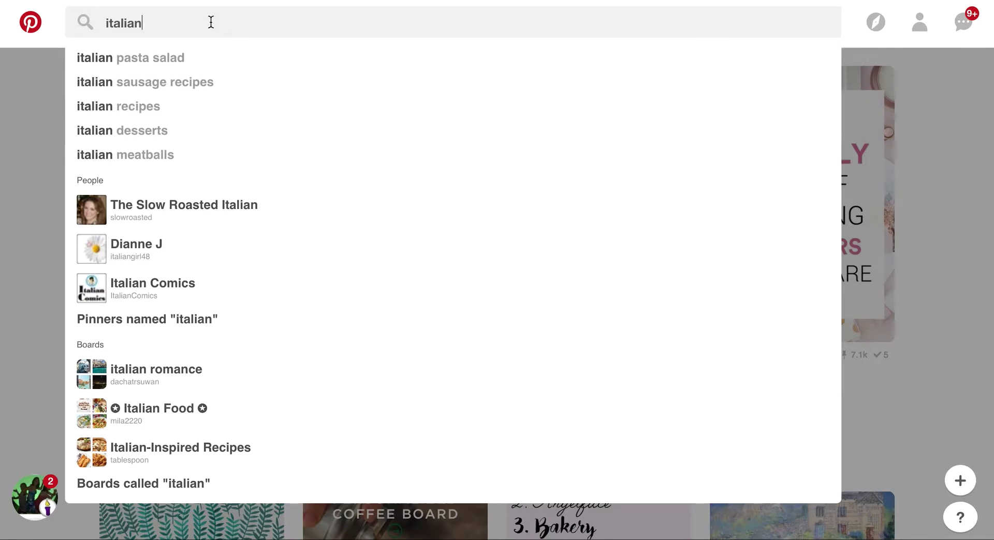
# Extend the search text to "italian travel" to check its suggestions, and clear the search text
pyautogui.write('travel')
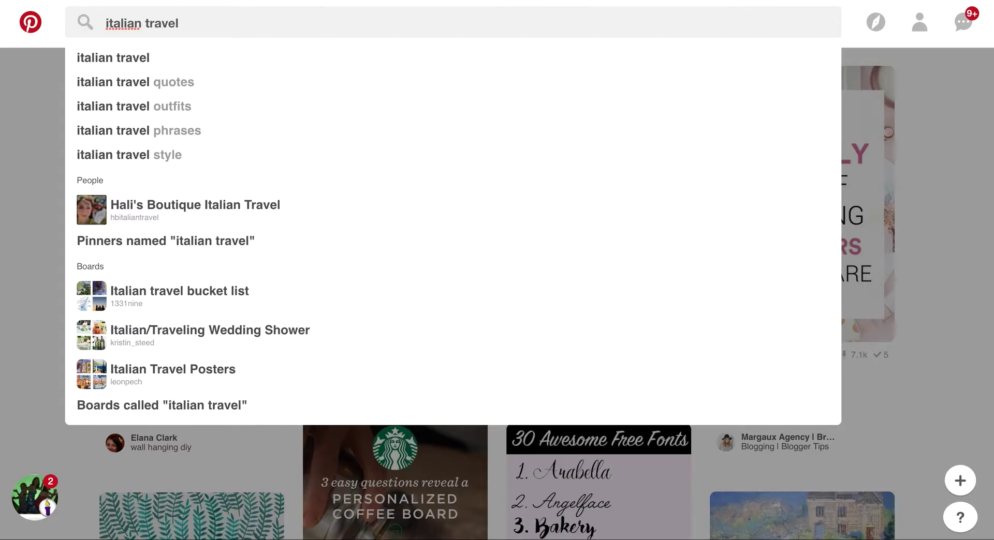
pyautogui.press('BackSpace')
pyautogui.press('BackSpace')
pyautogui.press('BackSpace')
pyautogui.press('BackSpace')
pyautogui.press('BackSpace')
pyautogui.press('BackSpace')
pyautogui.press('BackSpace')
pyautogui.press('BackSpace')
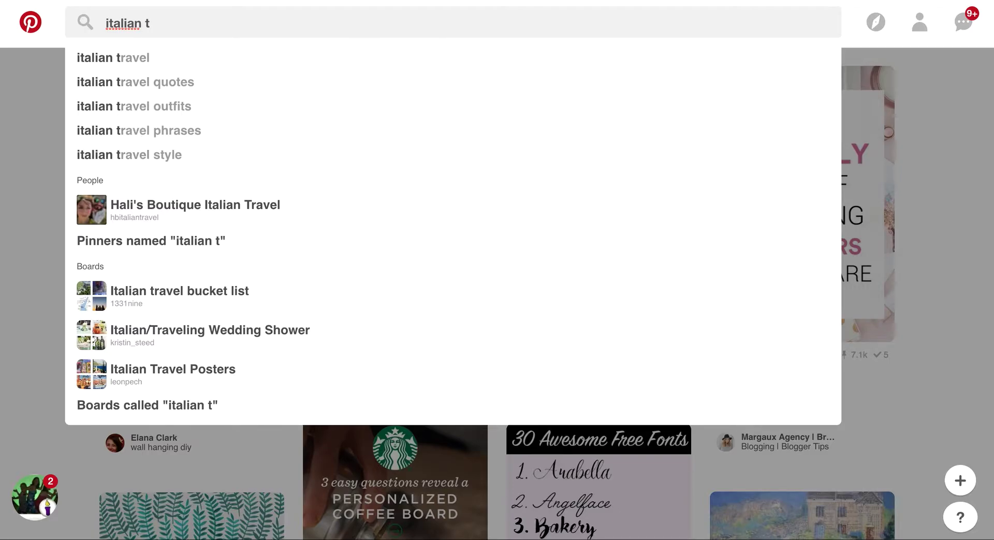
pyautogui.press('BackSpace')
pyautogui.press('BackSpace')
pyautogui.press('BackSpace')
pyautogui.press('BackSpace')
pyautogui.press('BackSpace')
pyautogui.press('BackSpace')
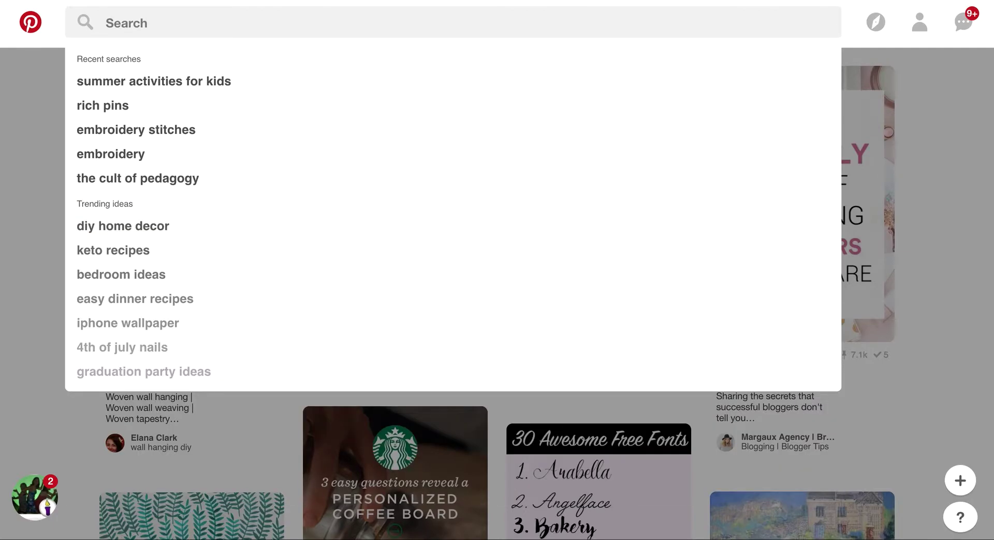
# Check the search suggestions for "places to stay in it" and clear the search text
pyautogui.write('places to stay')
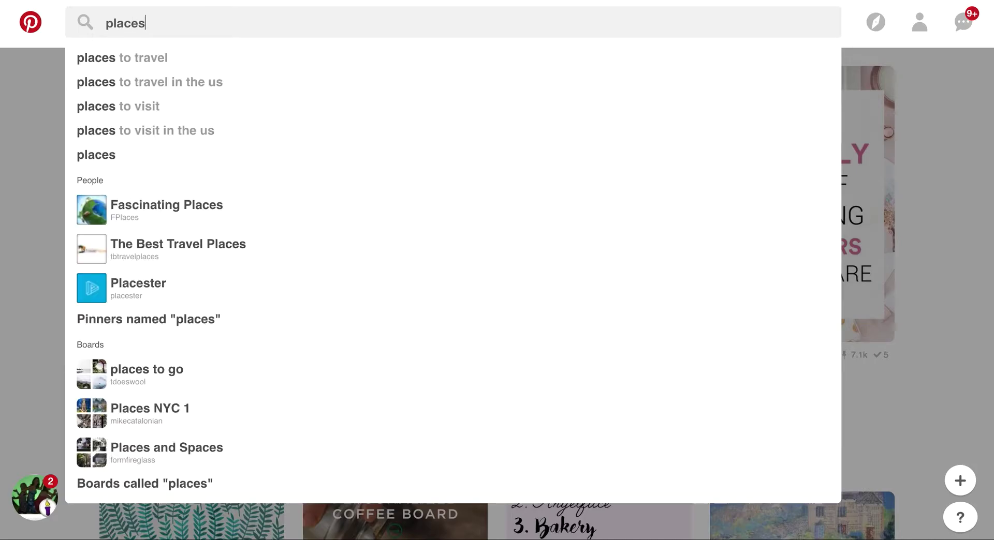
pyautogui.write(' in it')
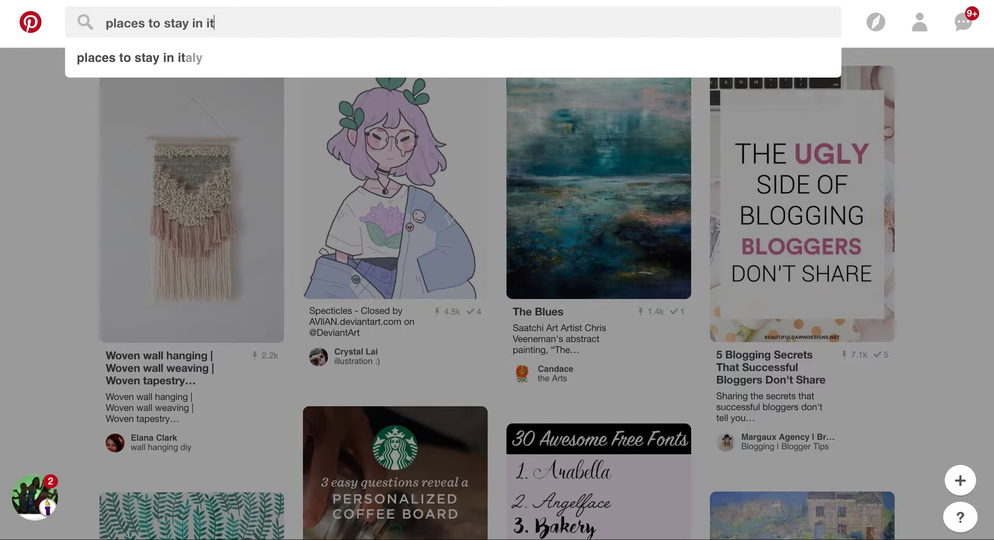
pyautogui.press('BackSpace')
pyautogui.press('BackSpace')
pyautogui.press('BackSpace')
pyautogui.press('BackSpace')
pyautogui.press('BackSpace')
pyautogui.press('BackSpace')
pyautogui.press('BackSpace')
pyautogui.press('BackSpace')
pyautogui.press('BackSpace')
pyautogui.press('BackSpace')
pyautogui.press('BackSpace')
pyautogui.press('BackSpace')
pyautogui.press('BackSpace')
pyautogui.press('BackSpace')
pyautogui.press('BackSpace')
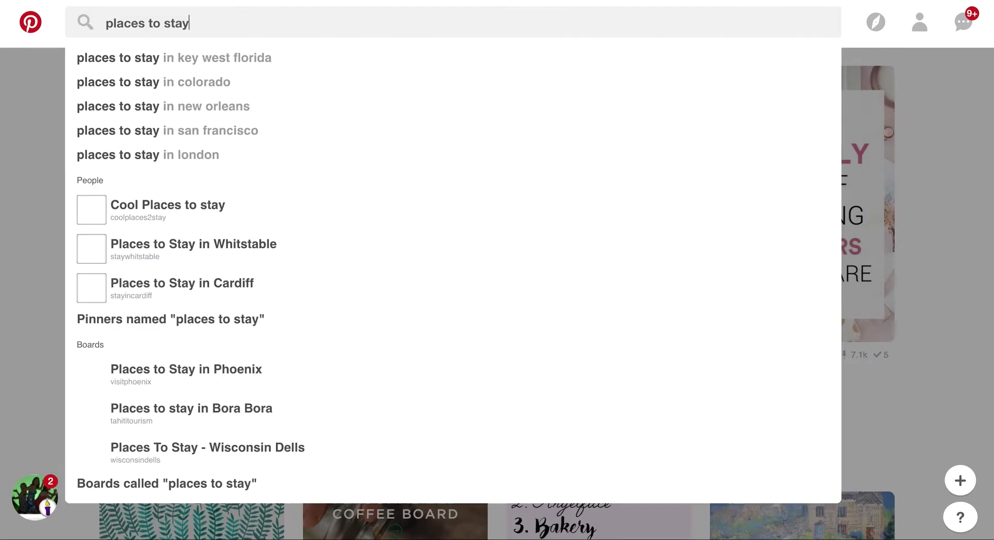
pyautogui.press('BackSpace')
pyautogui.press('BackSpace')
pyautogui.press('BackSpace')
pyautogui.press('BackSpace')
pyautogui.press('BackSpace')
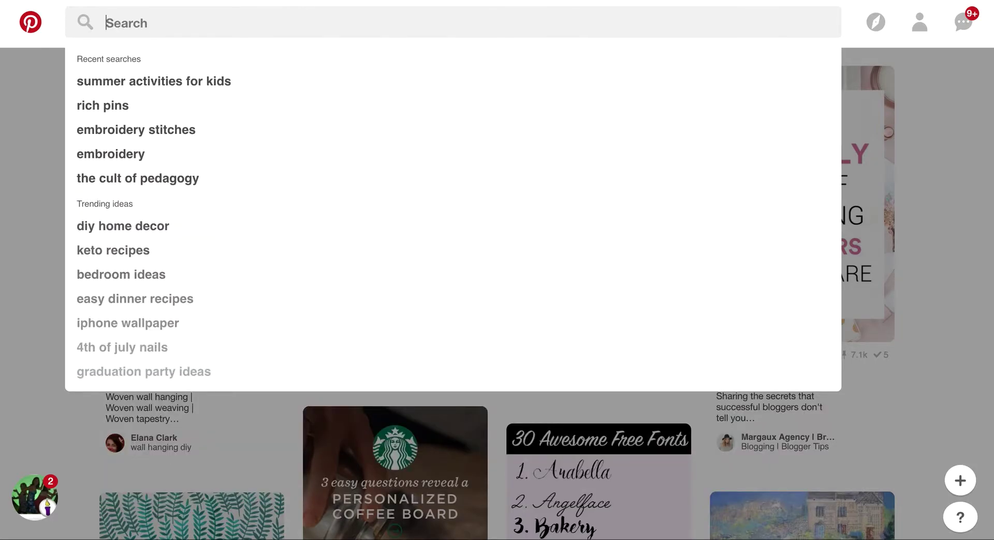
# Check the search suggestions for "villa in it" and clear the search text
pyautogui.write('villa')
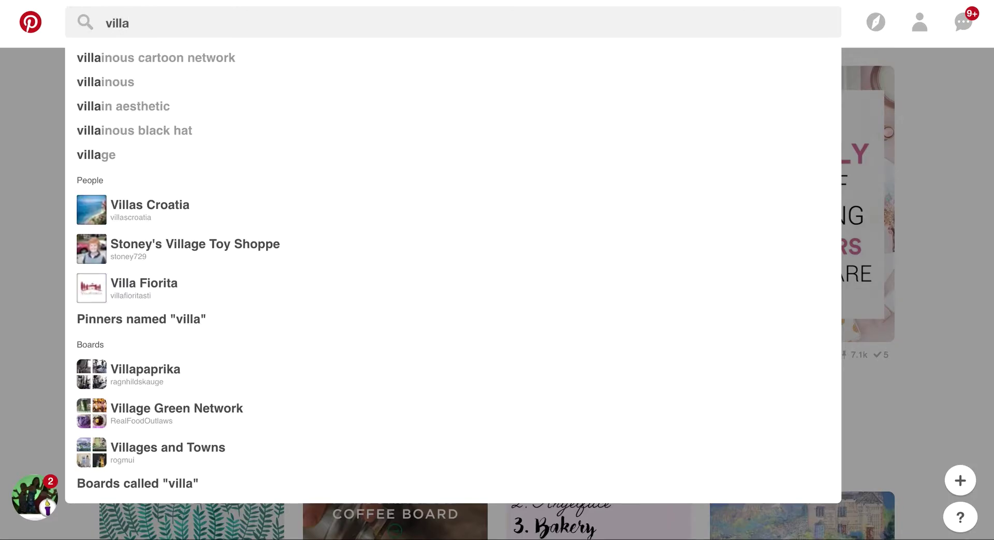
pyautogui.write(' in it')
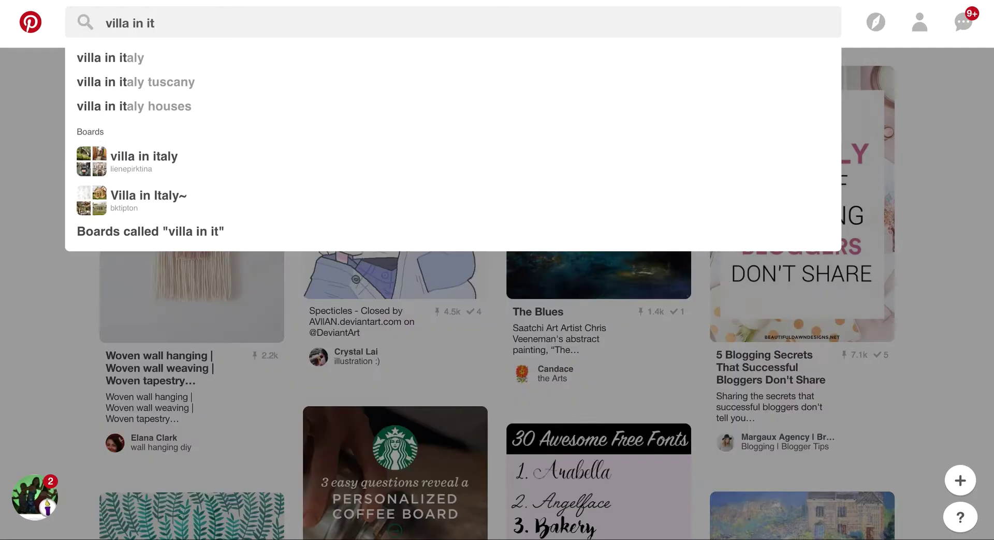
pyautogui.write('aly')
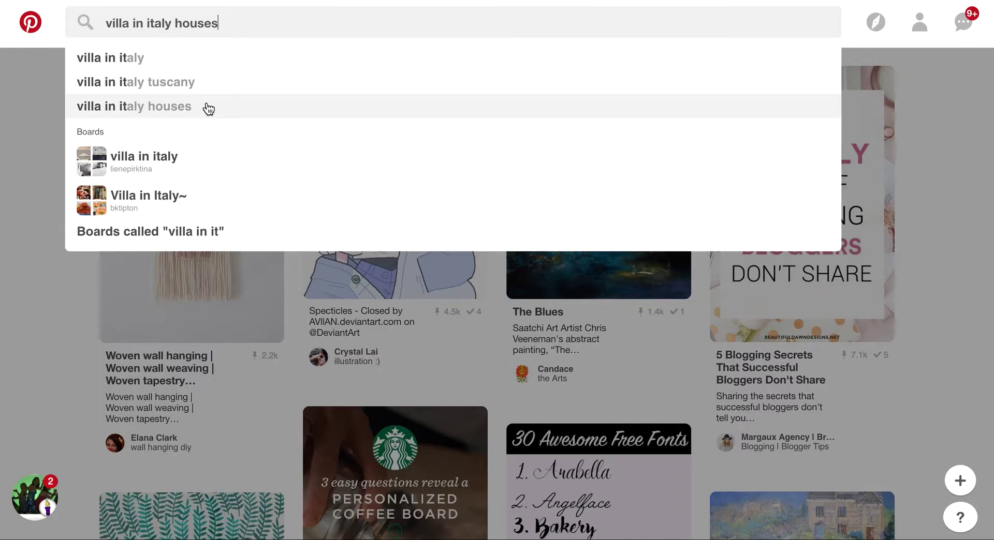
pyautogui.press('BackSpace')
pyautogui.press('BackSpace')
pyautogui.press('BackSpace')
pyautogui.press('BackSpace')
pyautogui.press('BackSpace')
pyautogui.press('BackSpace')
pyautogui.press('BackSpace')
pyautogui.press('BackSpace')
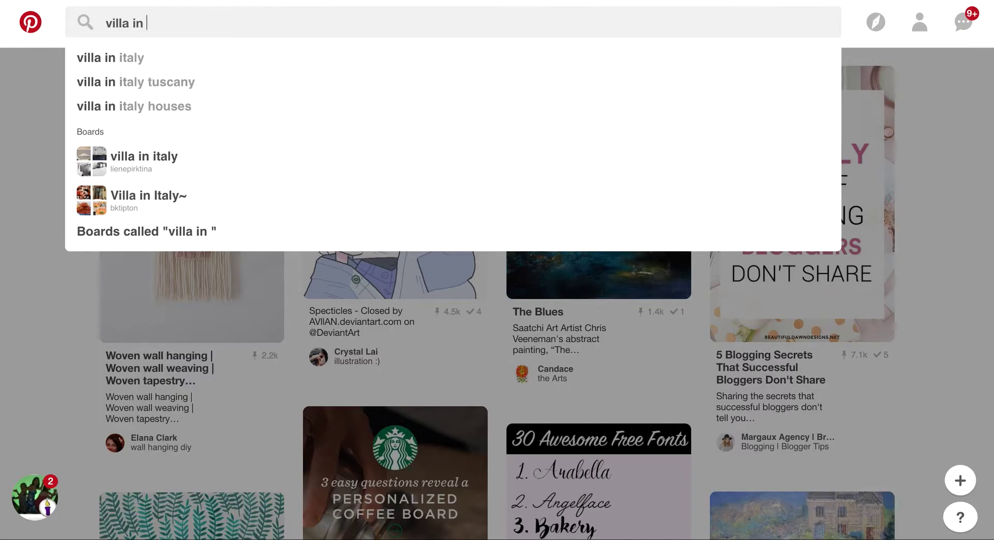
pyautogui.press('BackSpace')
pyautogui.press('BackSpace')
pyautogui.press('BackSpace')
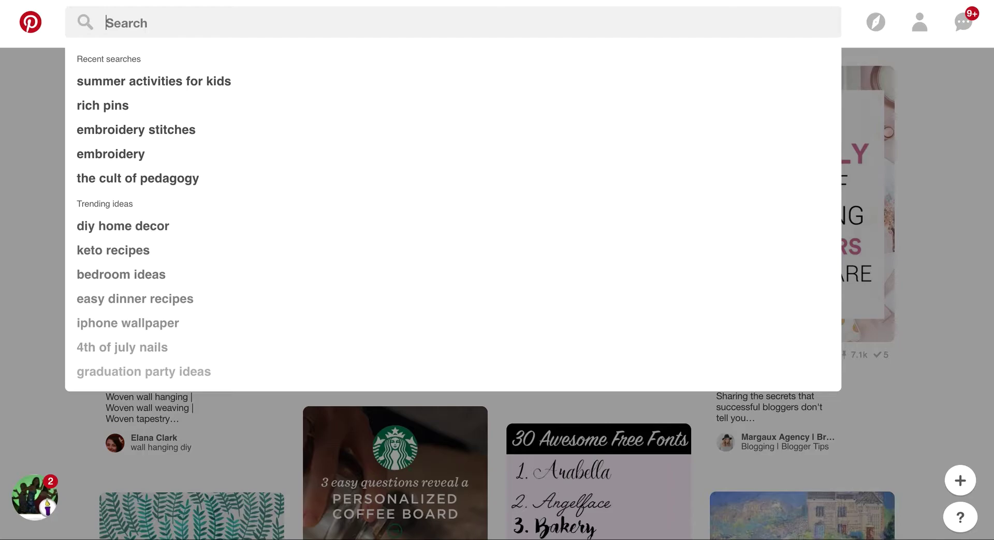
# Enter "orvieto" as the search text and run the suggested search "orvieto italy"
pyautogui.write('orviet')
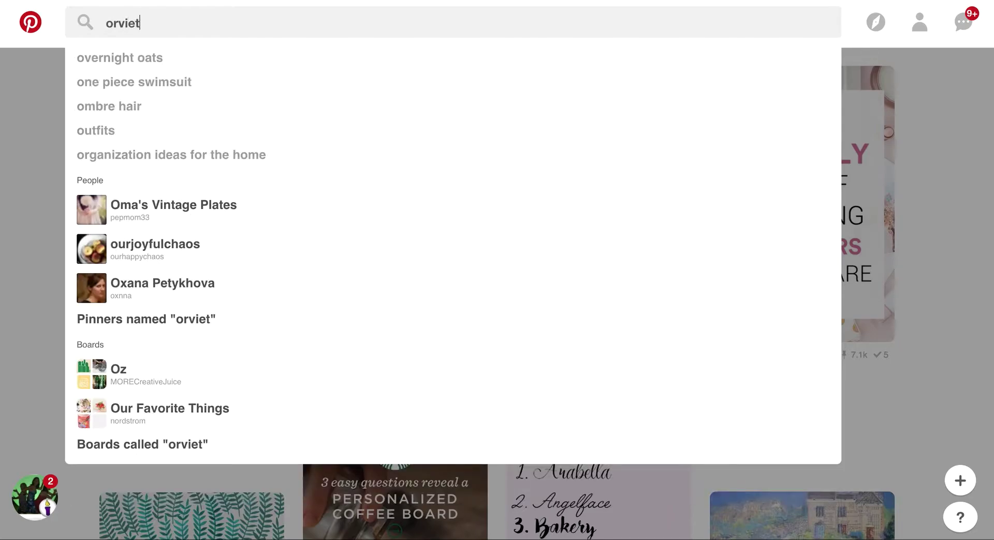
pyautogui.write('y')
pyautogui.press('BackSpace')
pyautogui.write('o')
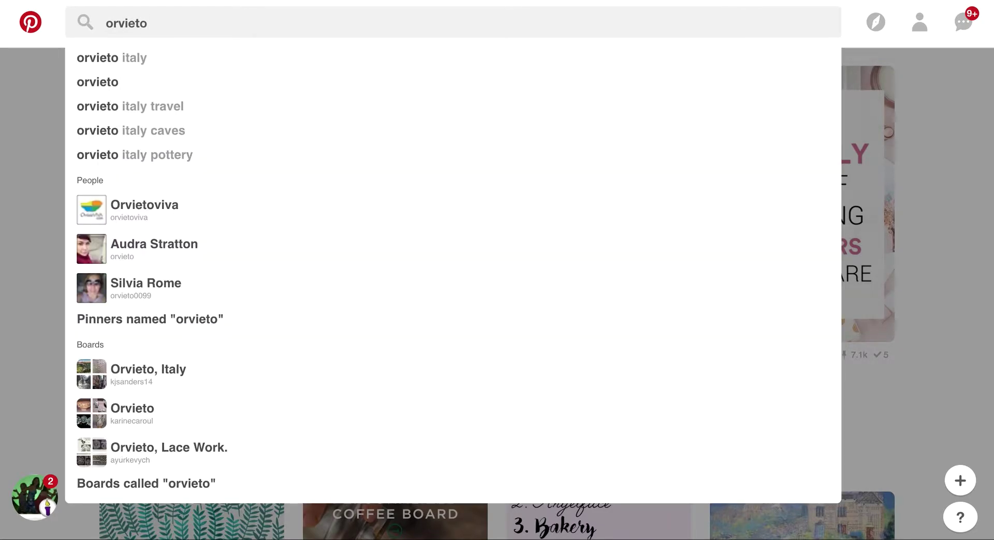
pyautogui.click(184, 46)
pyautogui.click(171, 59)
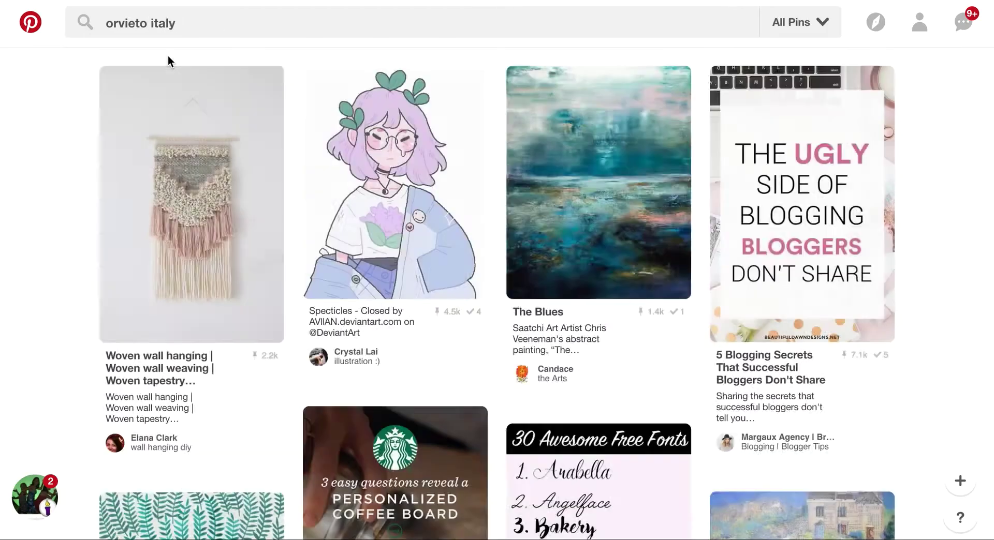